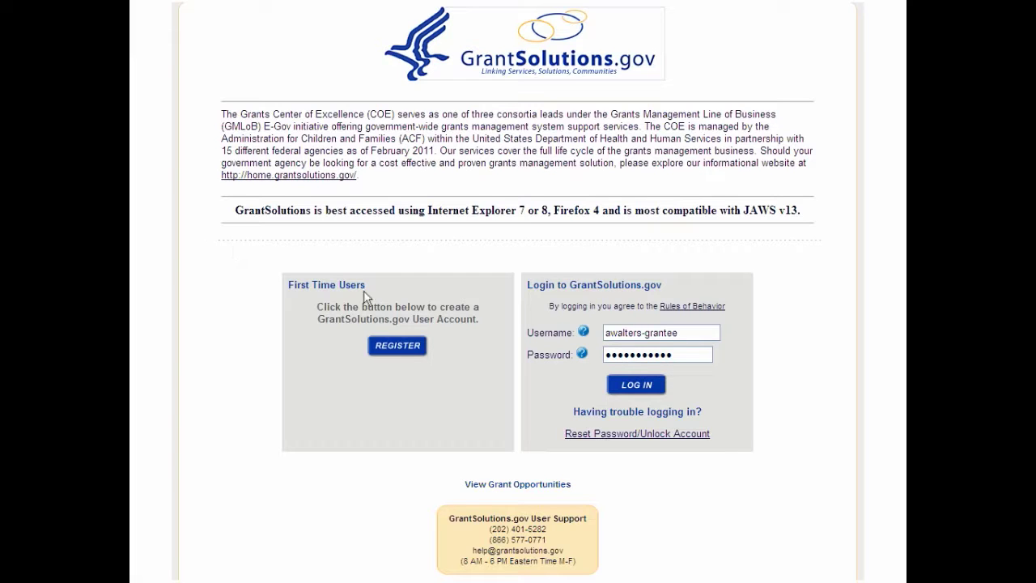
Log in, check the expired grants, return to live grants, and view the first grant's Notice of Award.
left_click(640, 388)
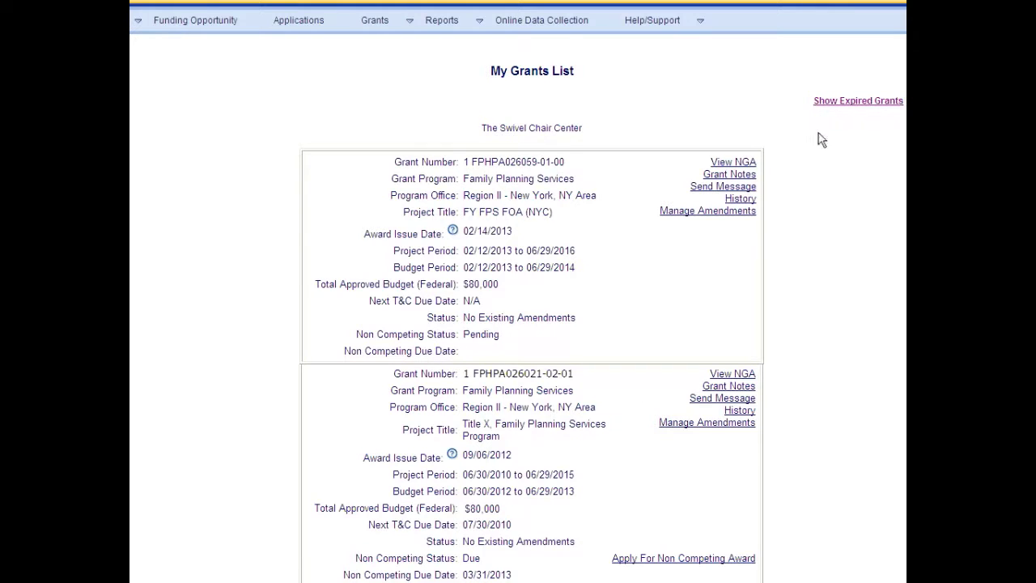
left_click(845, 101)
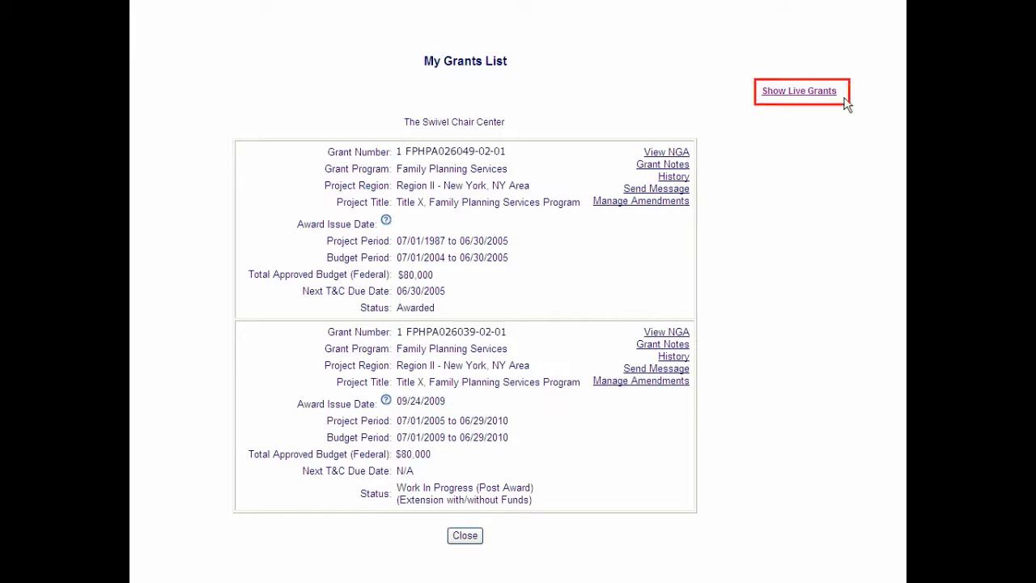
left_click(788, 93)
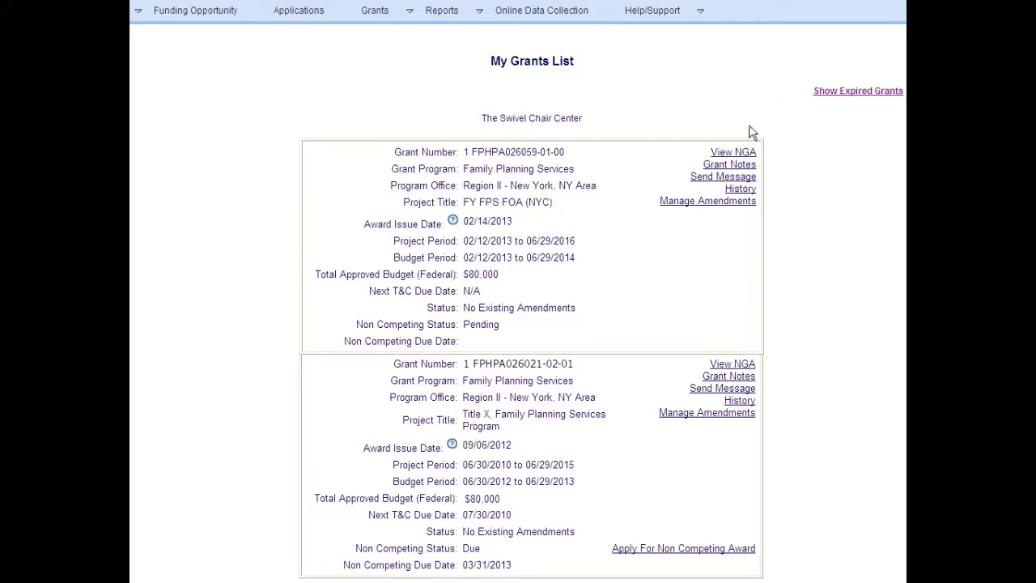
left_click(730, 153)
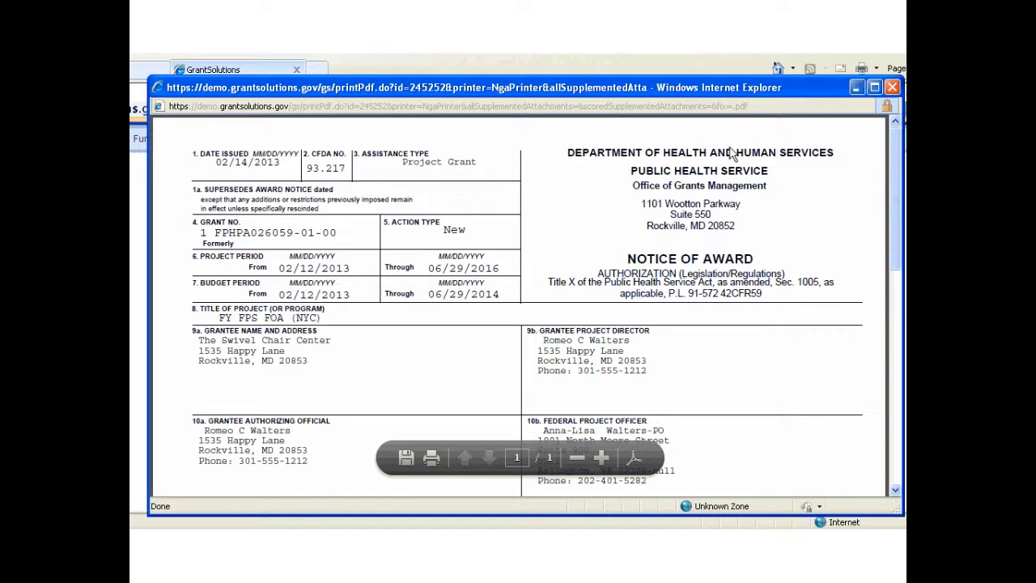
Close the Notice of Award PDF window to return to the My Grants List.
left_click(892, 88)
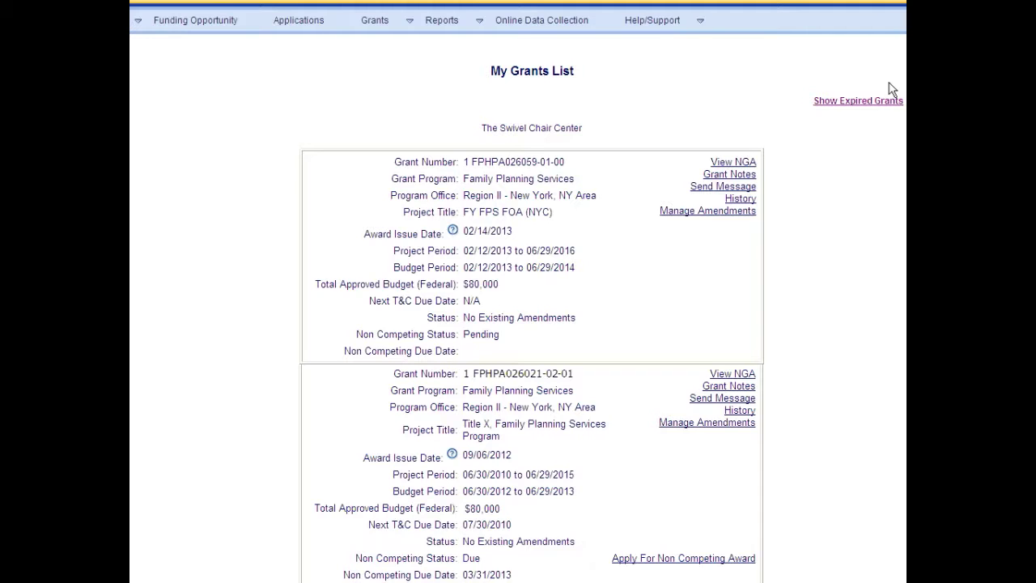
Open Grant Notes for grant FPHPA026059 and maximize the notes window.
left_click(724, 175)
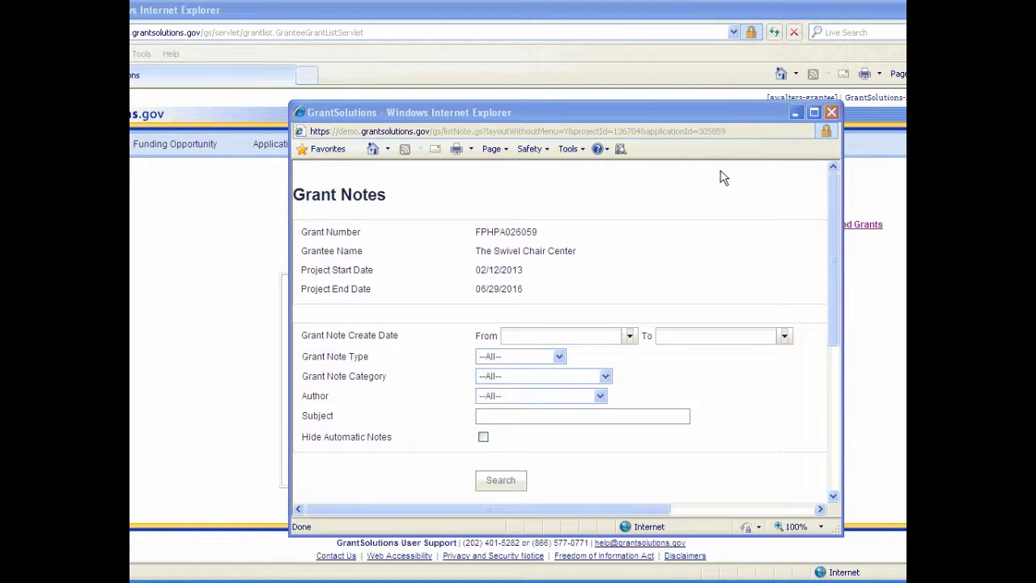
left_click(813, 112)
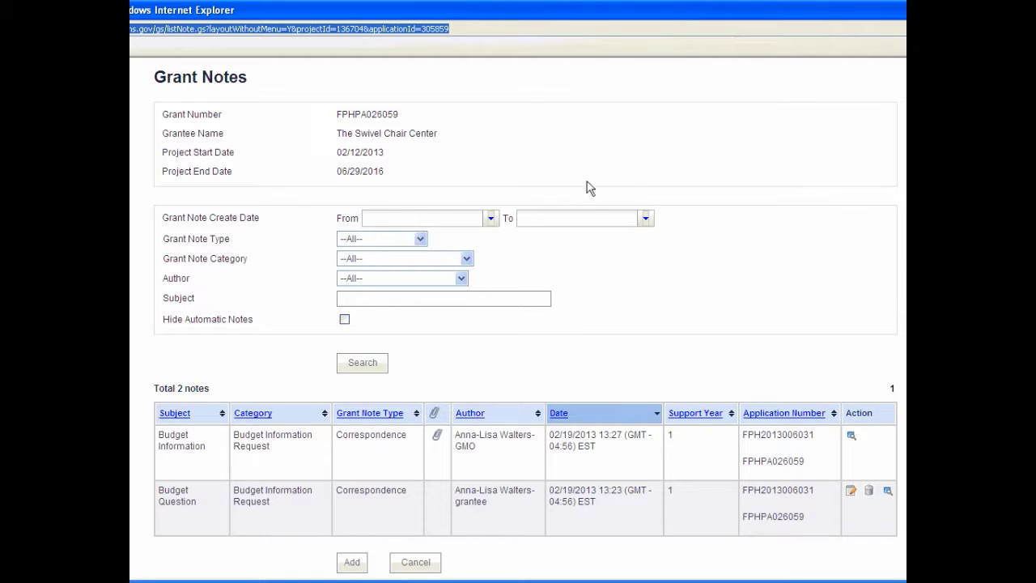
Set the notes create-date range from February 19 to February 21, 2013.
left_click(490, 220)
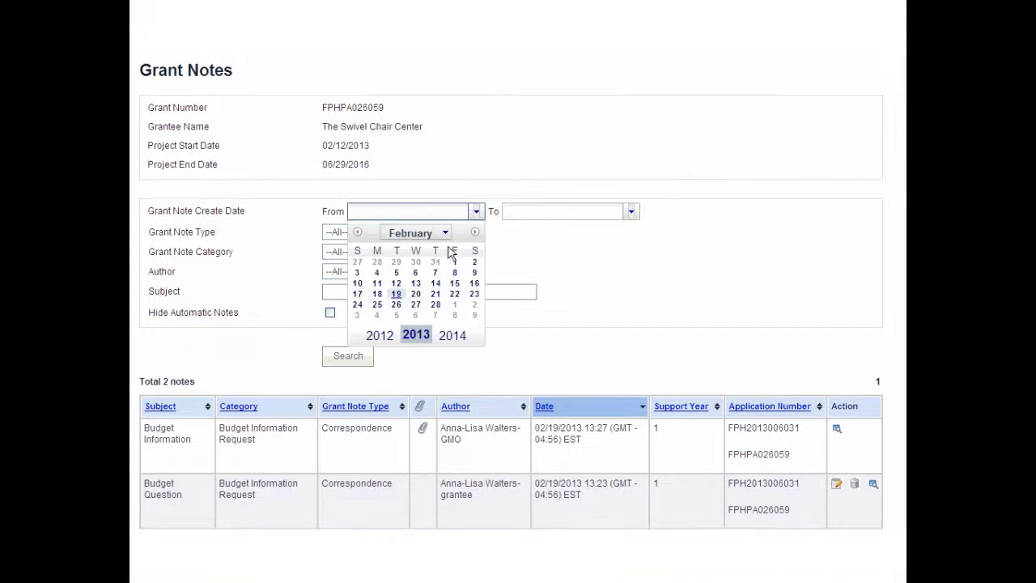
left_click(396, 295)
left_click(630, 211)
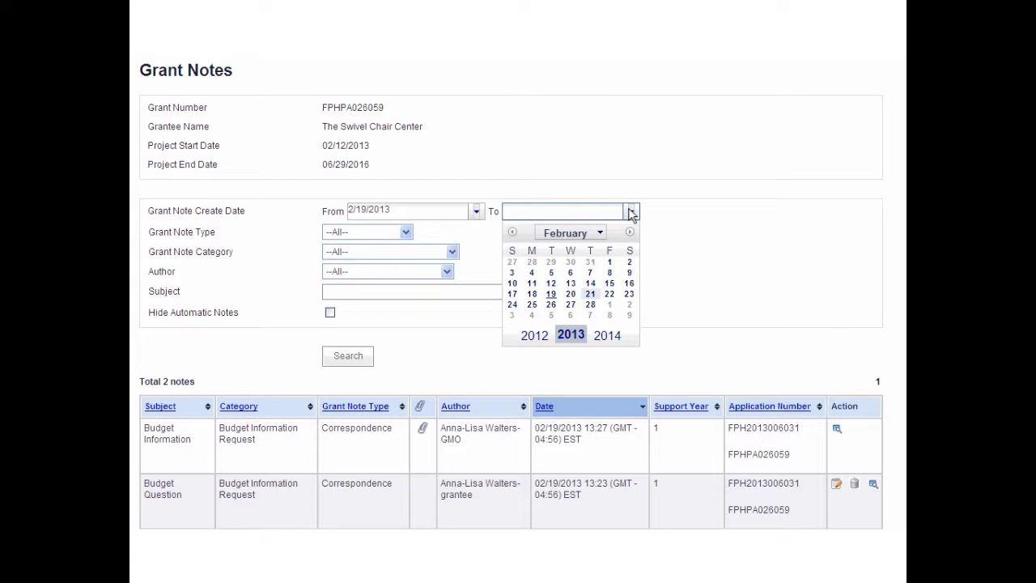
left_click(590, 295)
scroll(592, 299, "down", 2)
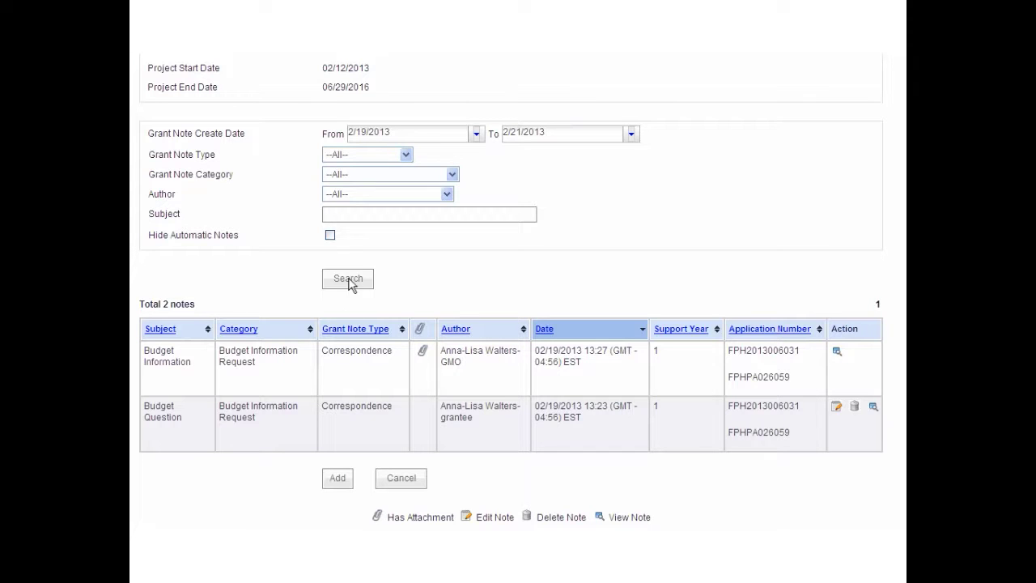
Start a new note and upload testing 123.jpg with the description 'Policy Information'.
left_click(339, 479)
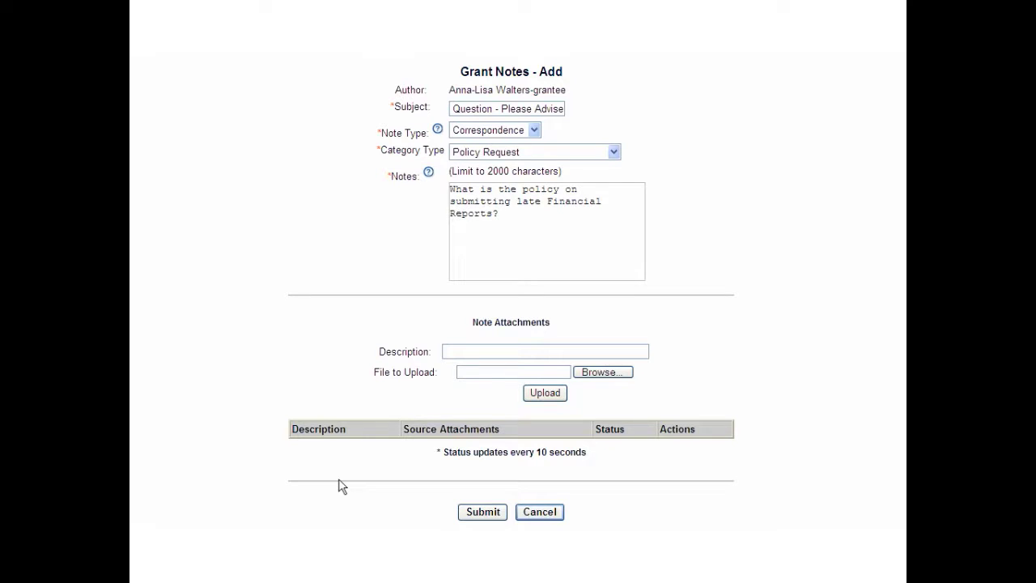
left_click(600, 372)
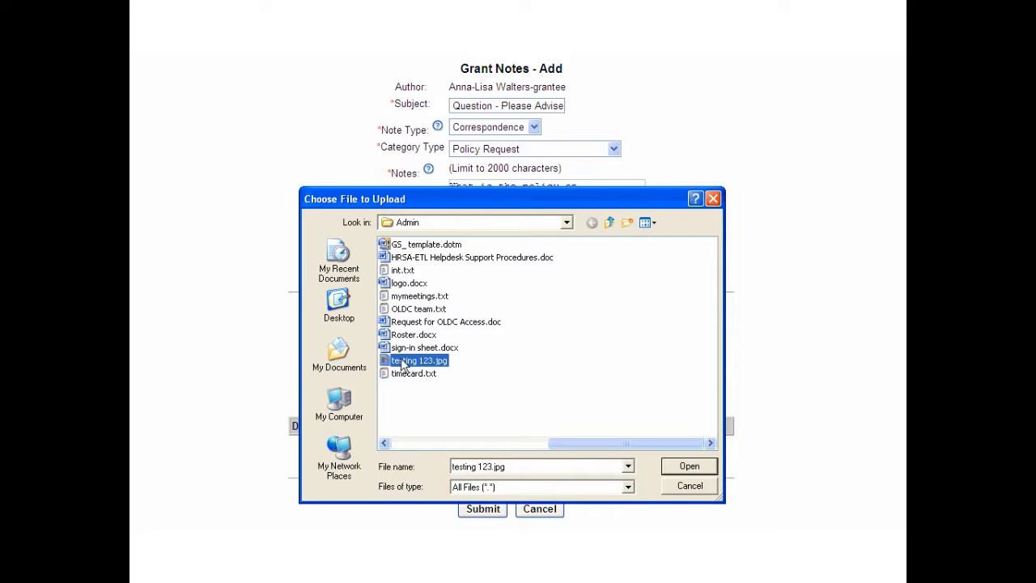
left_click(698, 468)
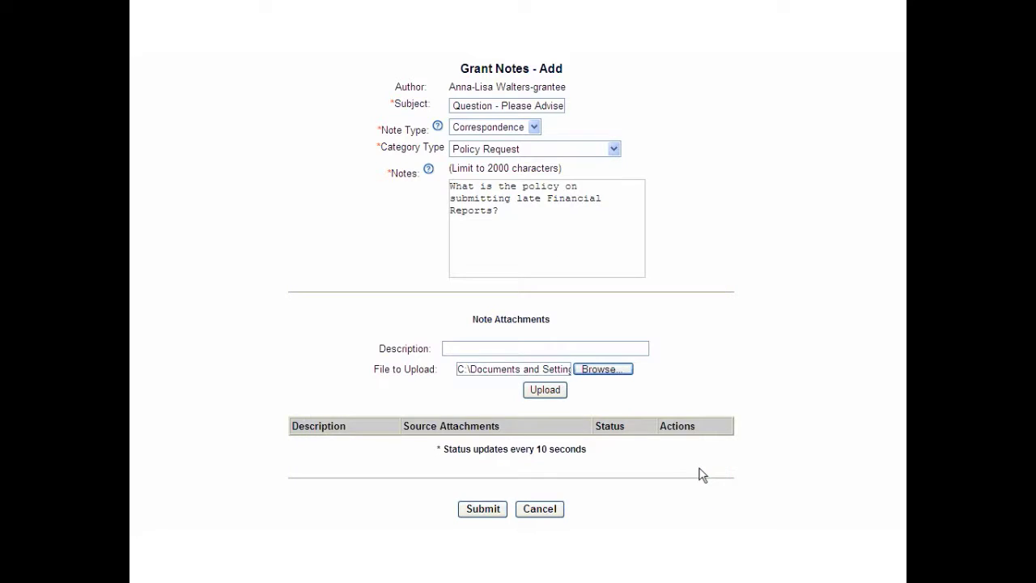
type("Policy Information")
left_click(545, 391)
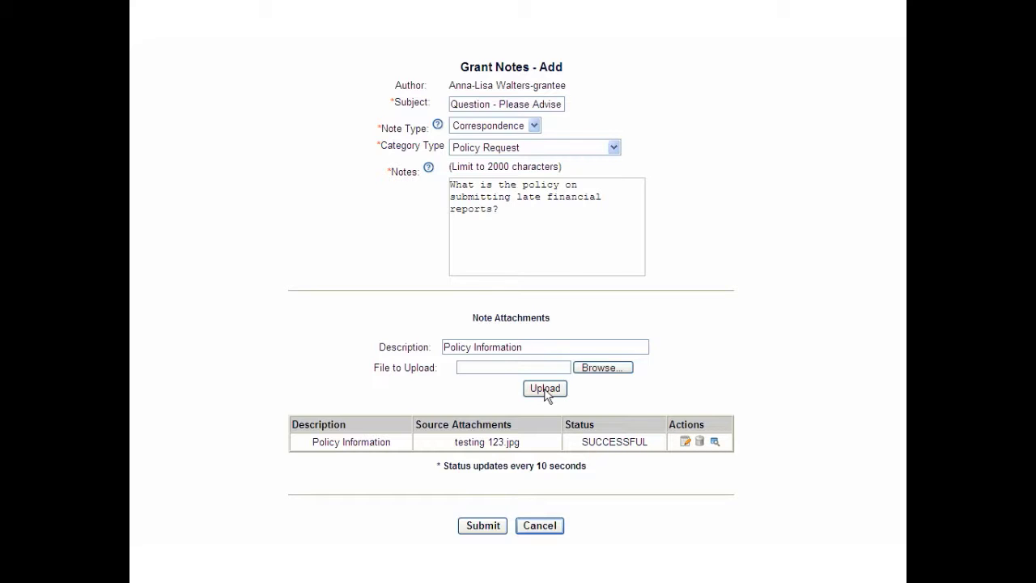
Submit the new note, then open the Budget Information note's amendment instructions attachment.
left_click(483, 527)
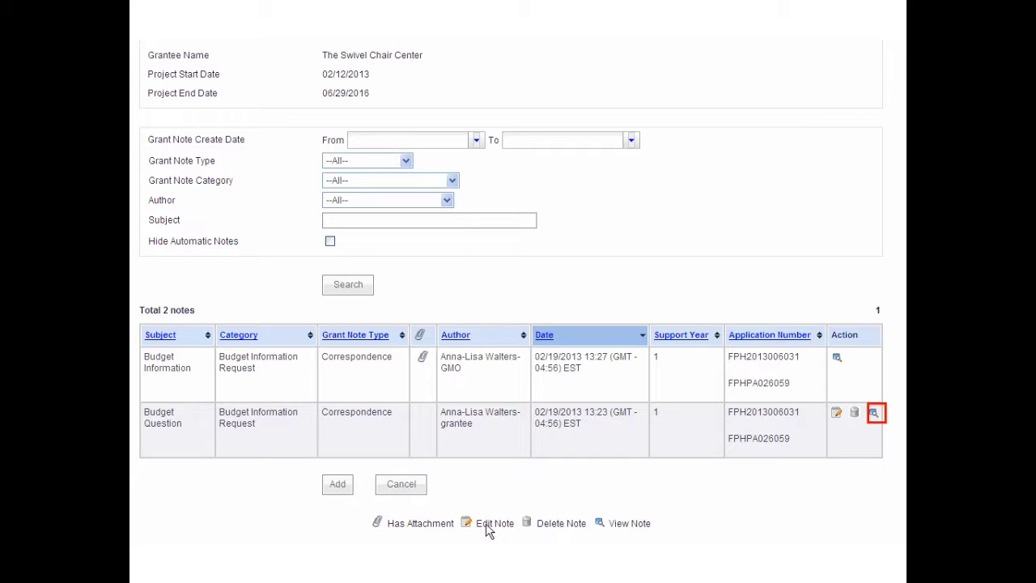
left_click(873, 413)
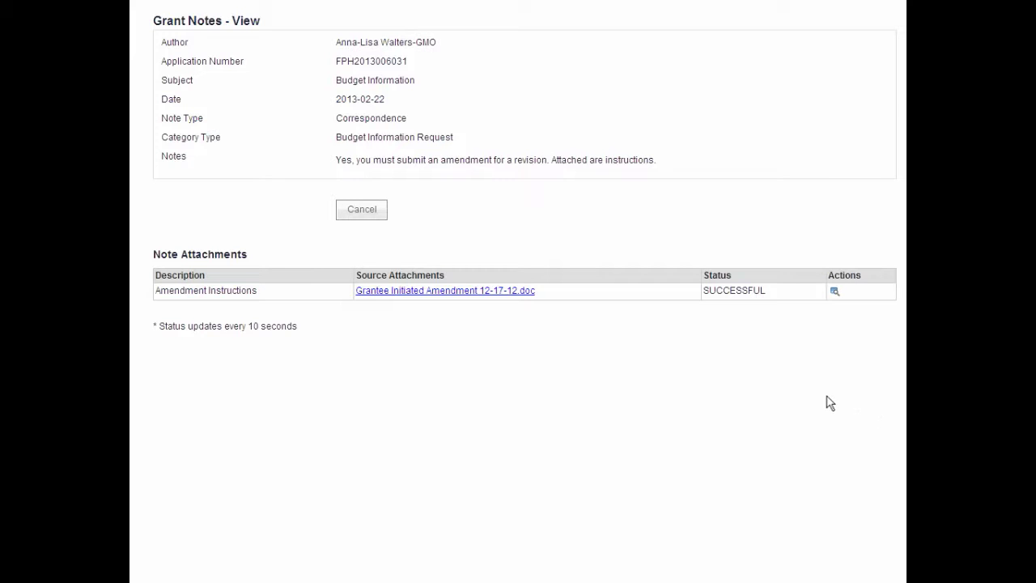
left_click(434, 292)
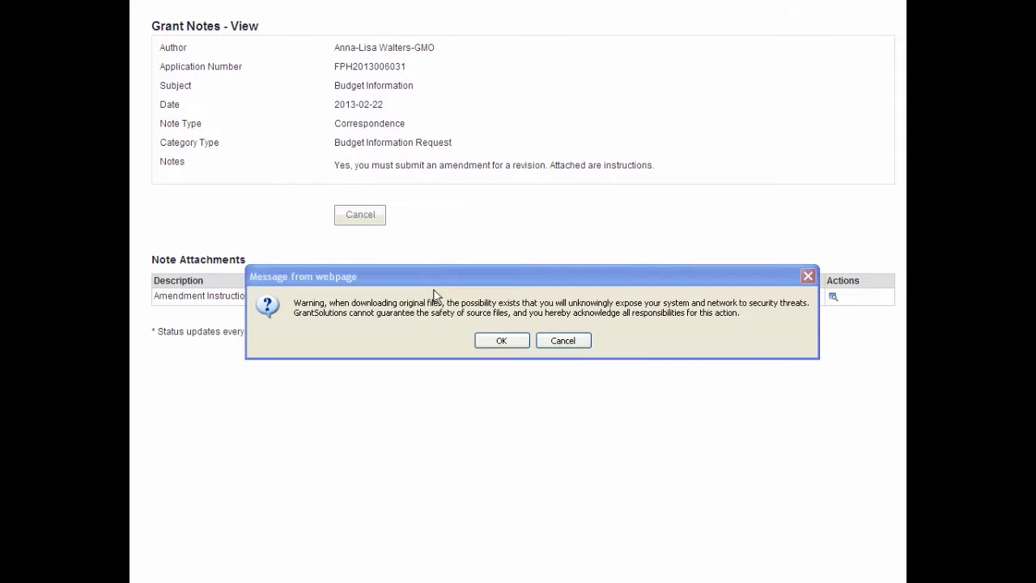
left_click(502, 341)
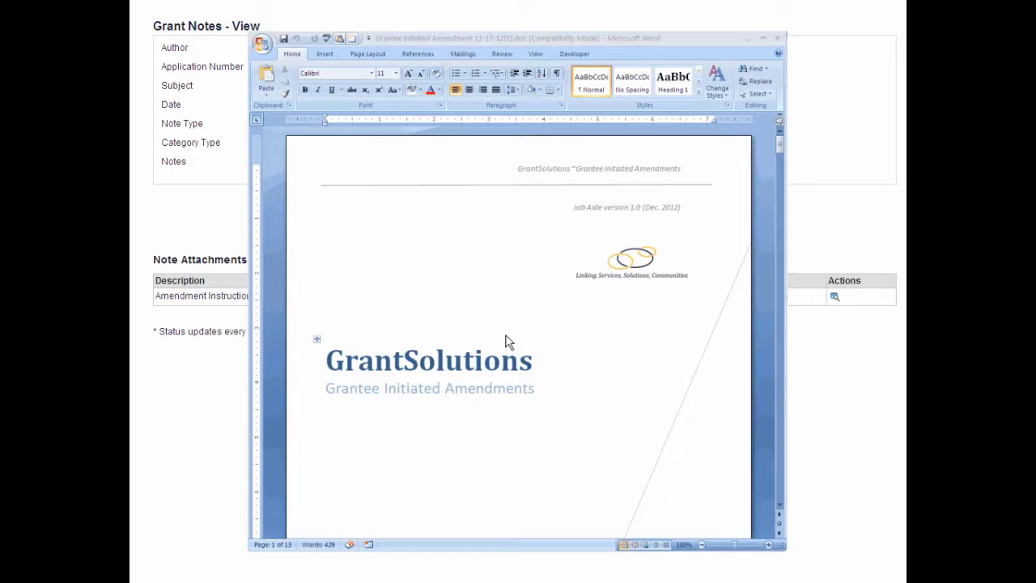
Close the amendment instructions document and cancel out of Grant Notes to the My Grants List.
left_click(777, 38)
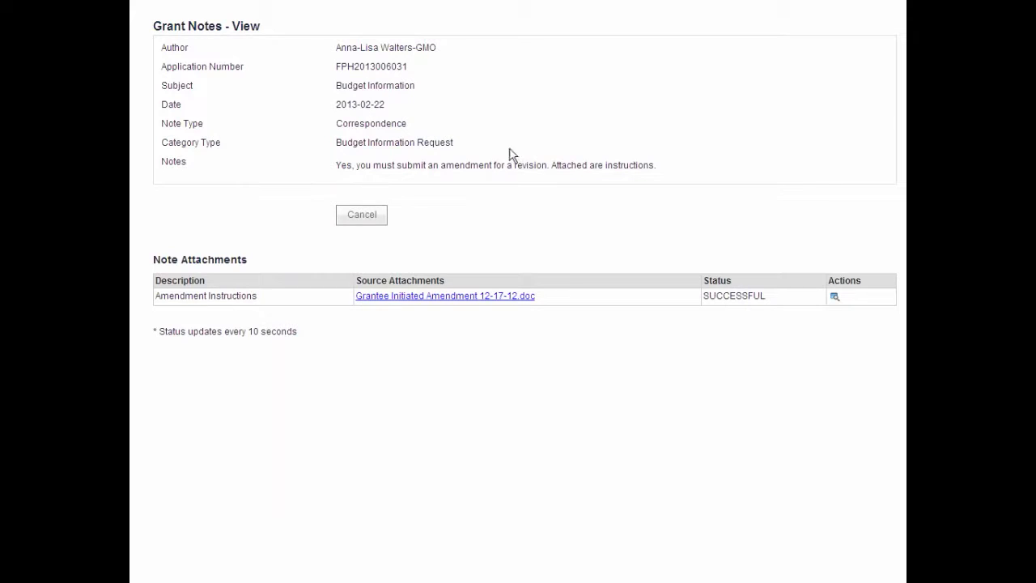
left_click(356, 215)
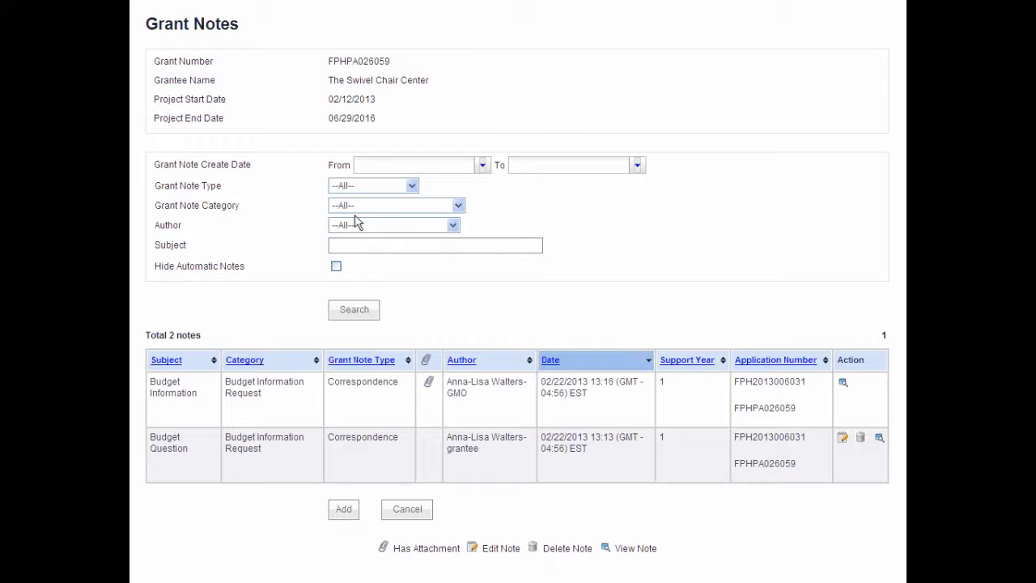
left_click(408, 512)
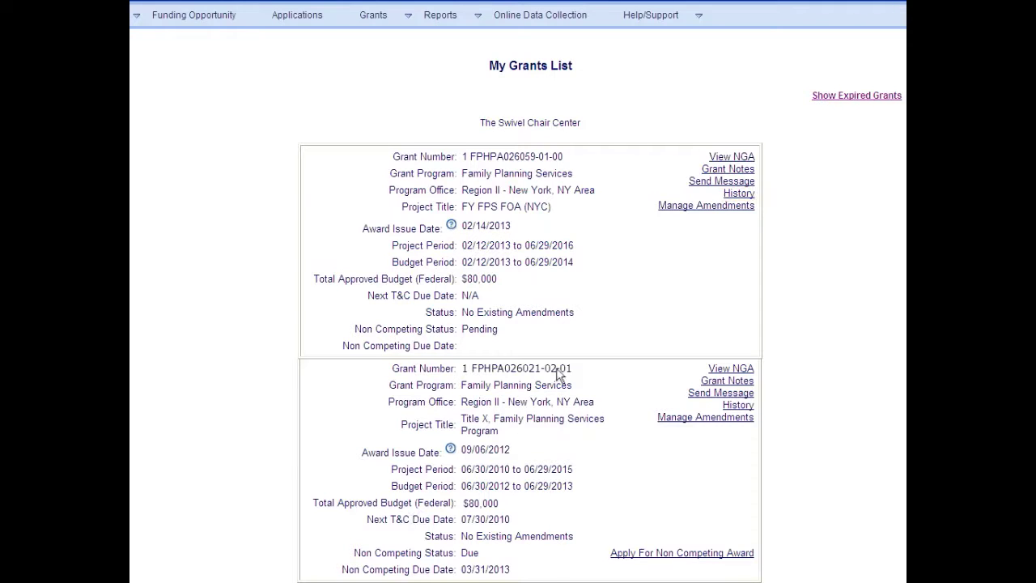
Open the FY FPS FOA (NYC) grant history, review the awarded application checklist, then close it.
left_click(738, 194)
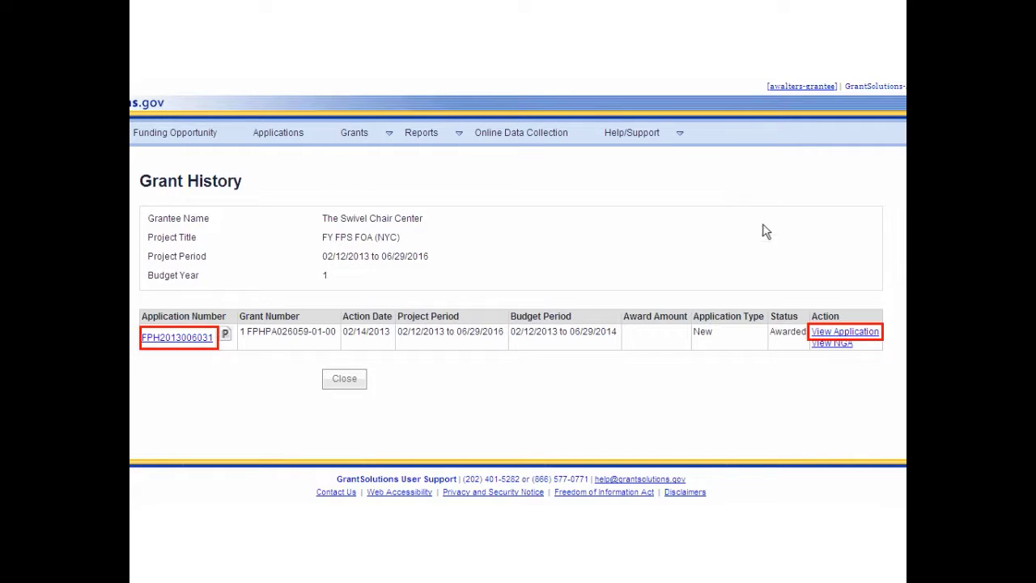
left_click(842, 332)
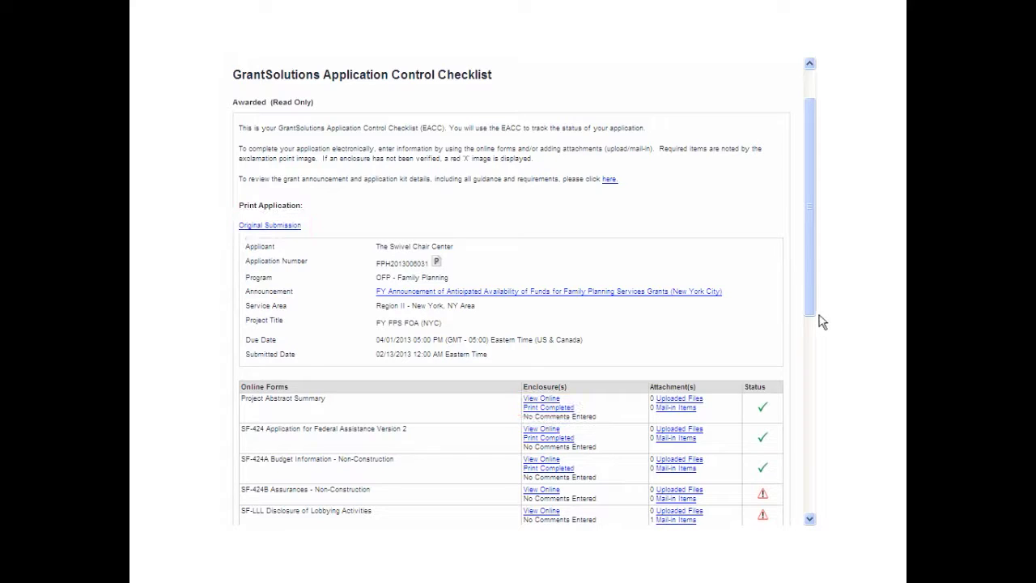
left_click(811, 316)
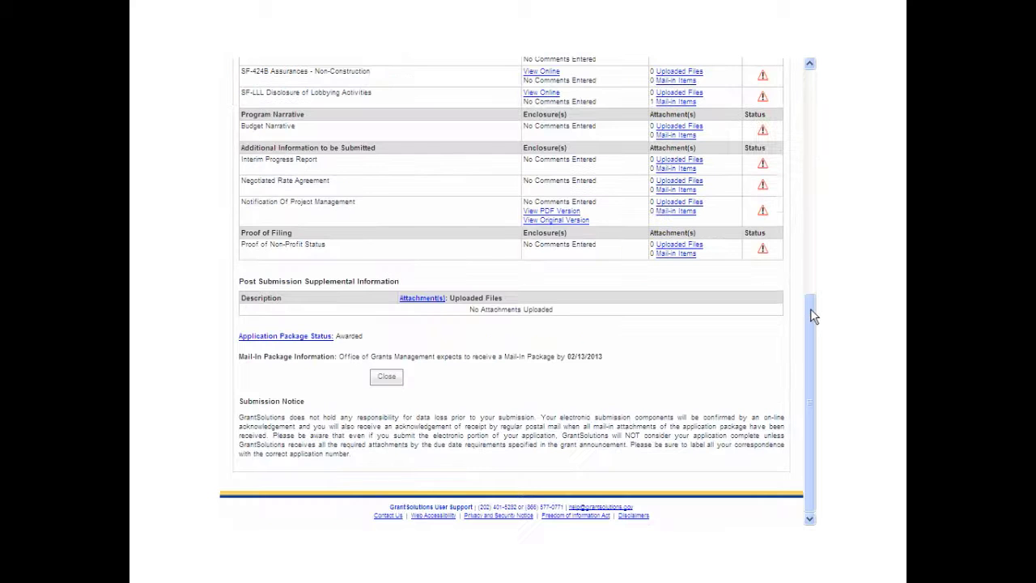
left_click(387, 377)
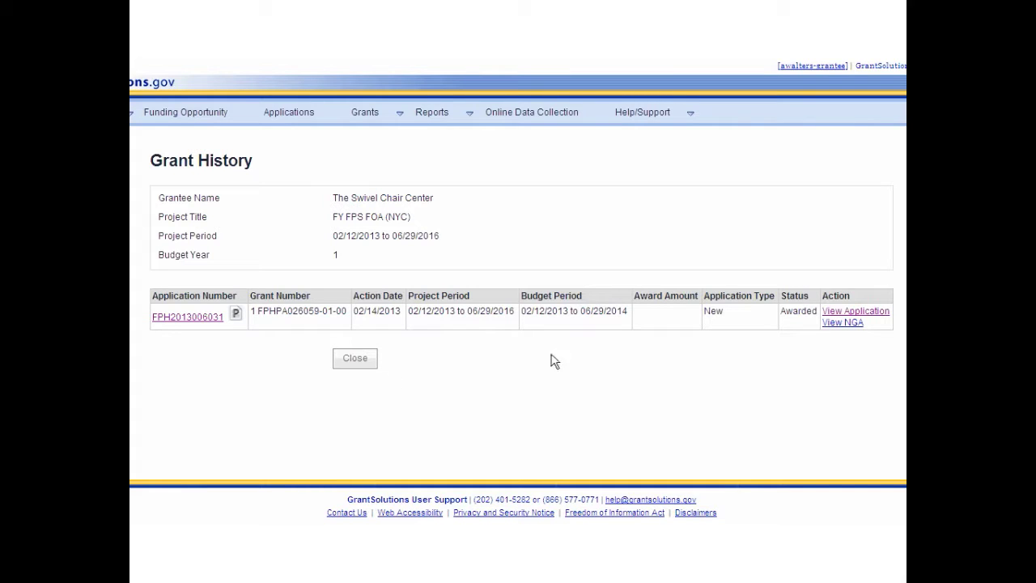
View the Notice of Award from Grant History, then close the PDF window.
left_click(838, 323)
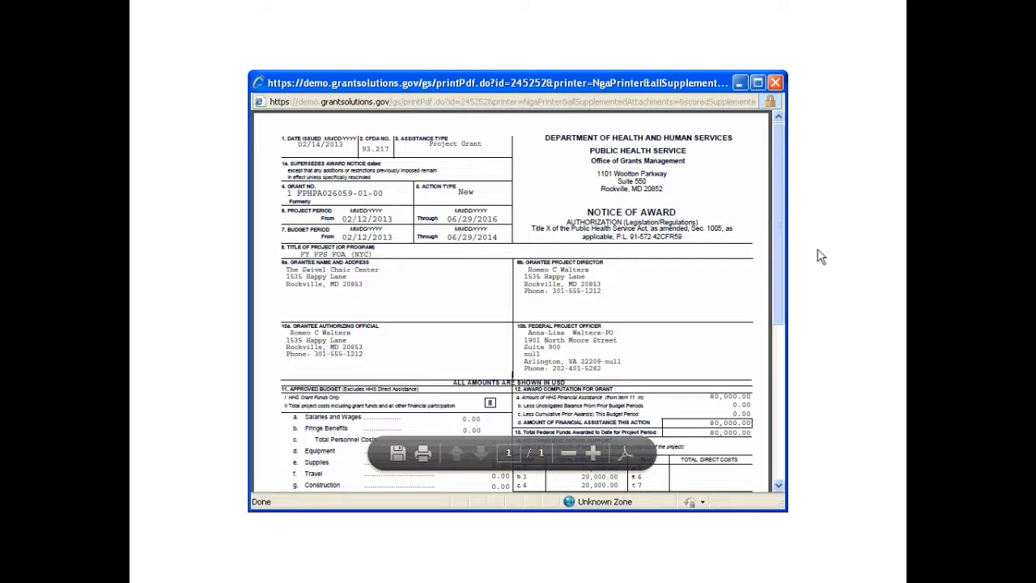
left_click(776, 82)
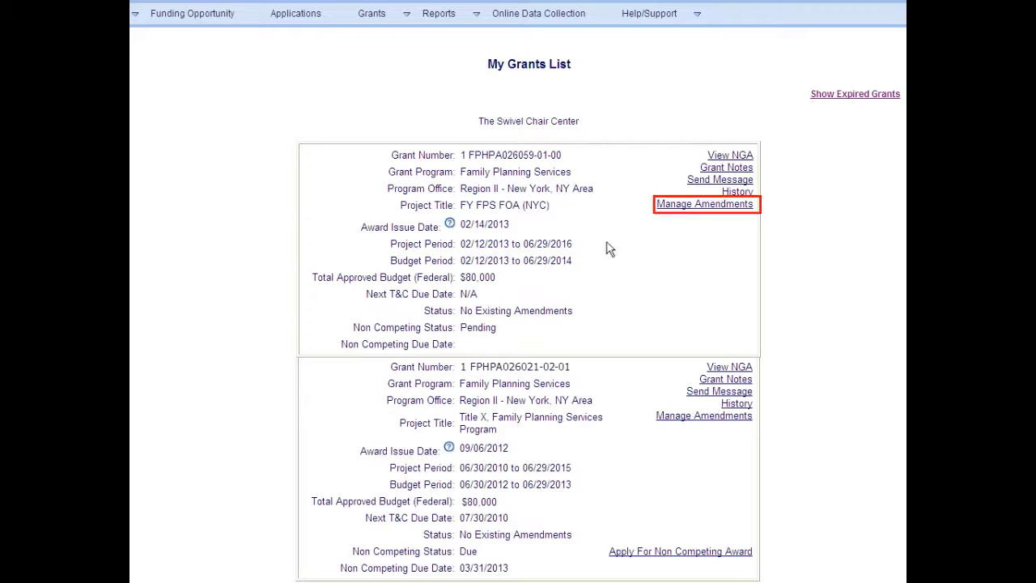
Open Manage Amendments for grant FPHPA026059 and begin a new amendment.
left_click(702, 205)
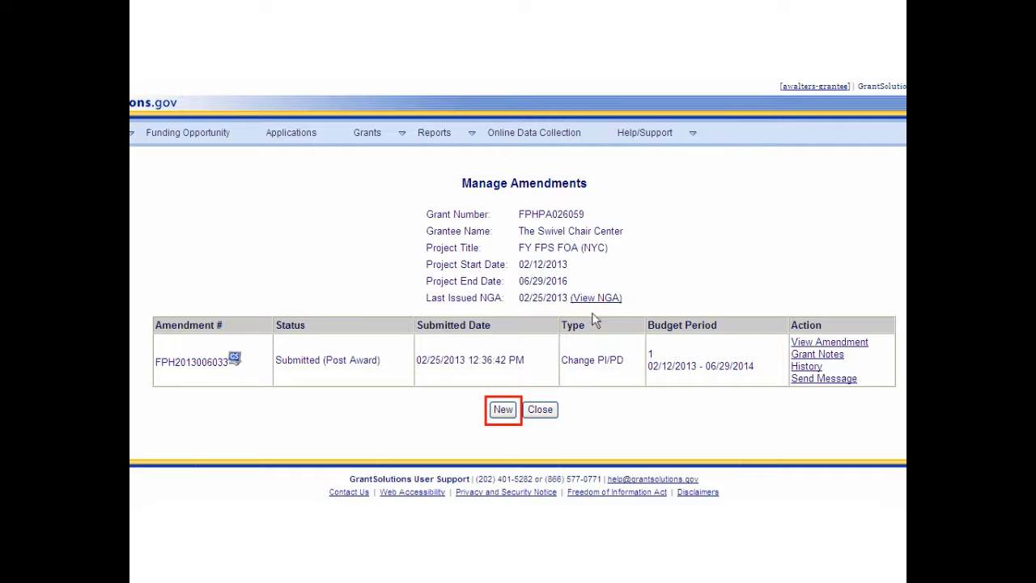
left_click(502, 410)
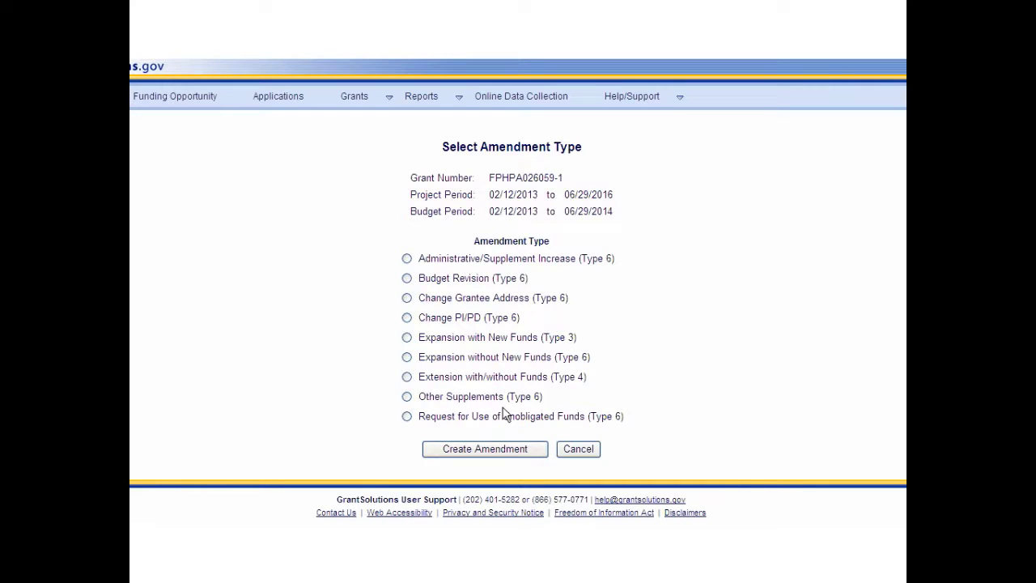
Create a Change Grantee Address (Type 6) amendment.
left_click(406, 297)
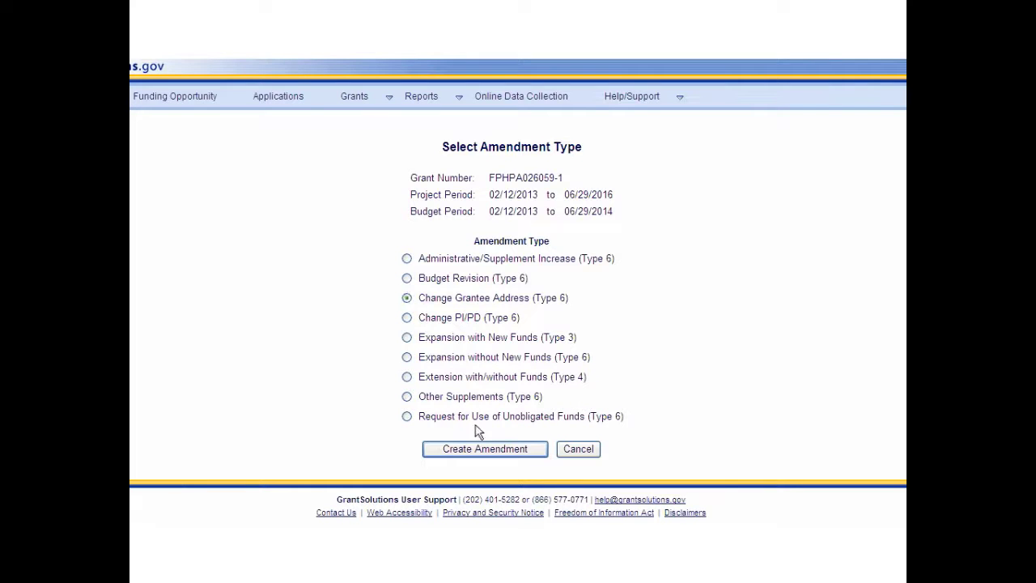
left_click(485, 449)
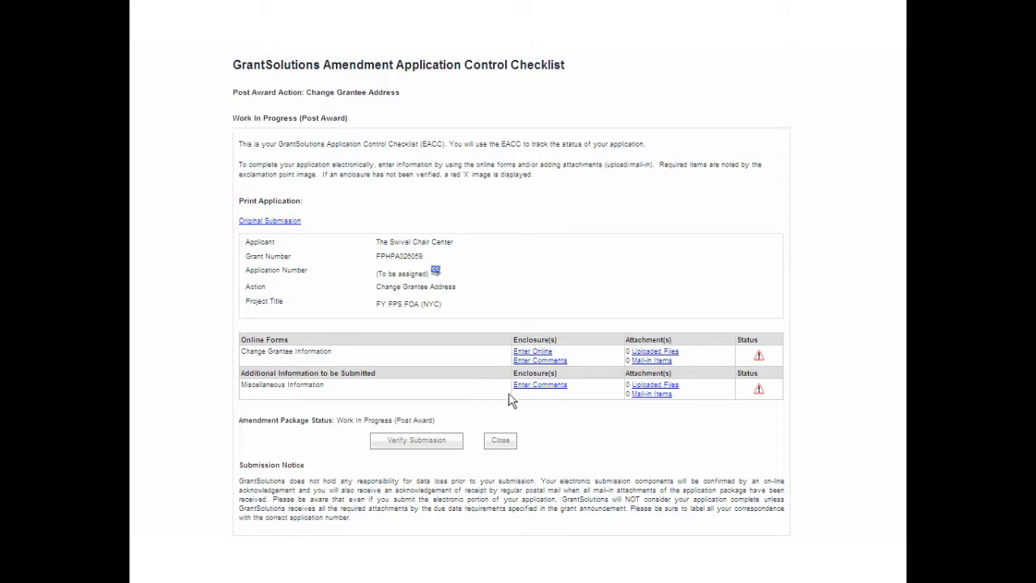
Change the last digit of the grantee's street number to 6, save it, and proceed to amendment verification.
left_click(530, 351)
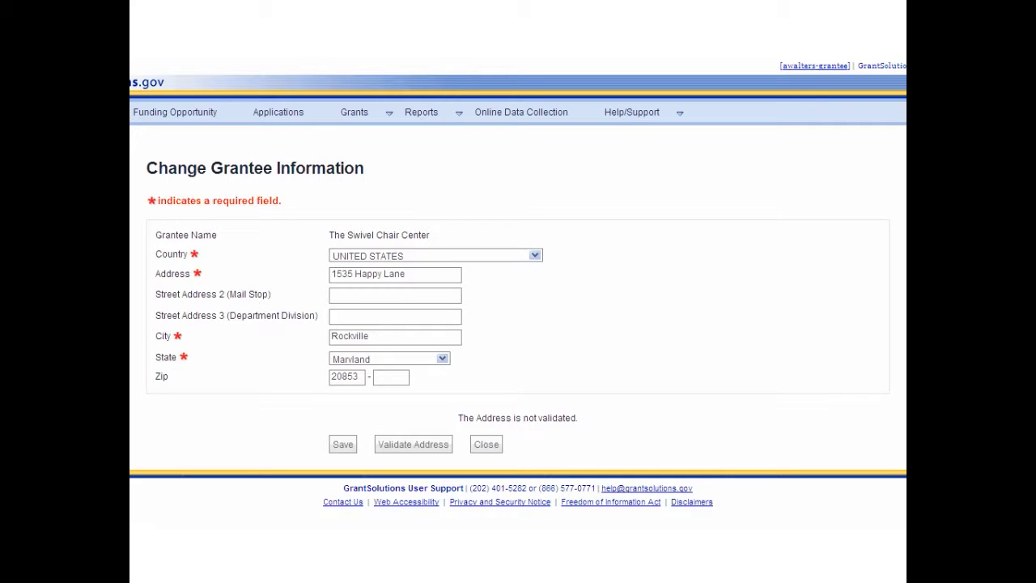
left_click_drag(354, 273, 348, 273)
type("6")
left_click(341, 444)
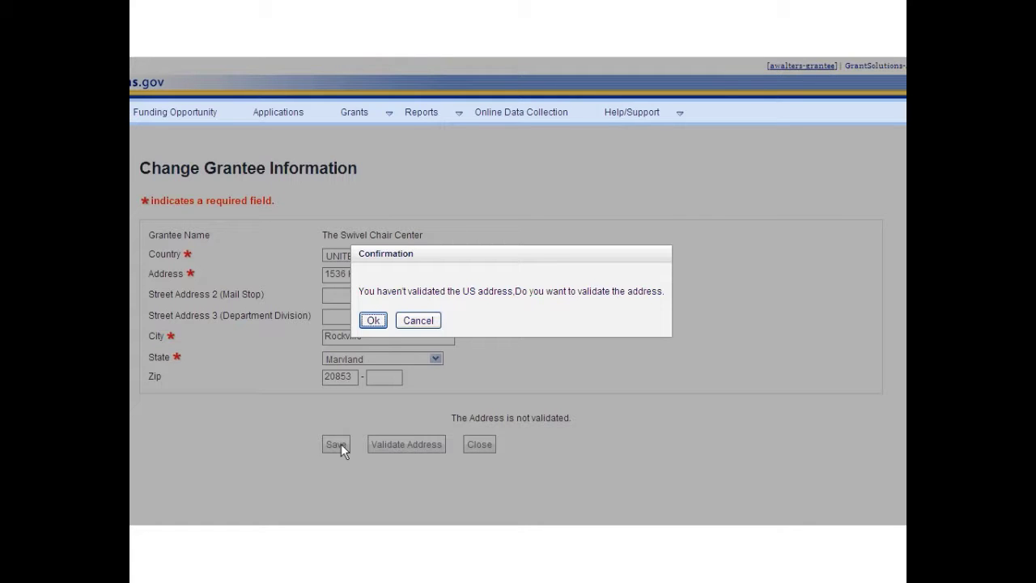
left_click(373, 321)
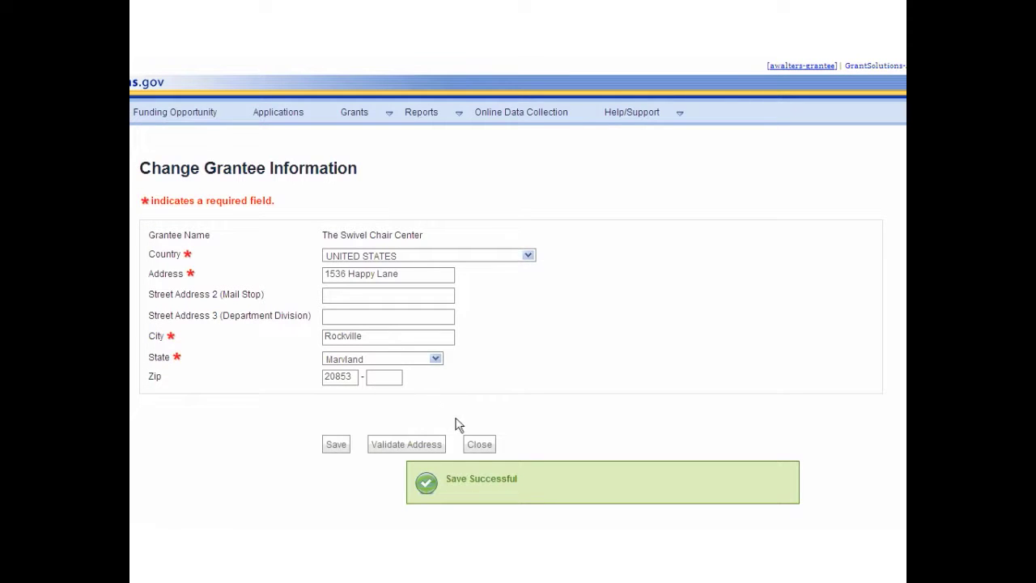
left_click(475, 442)
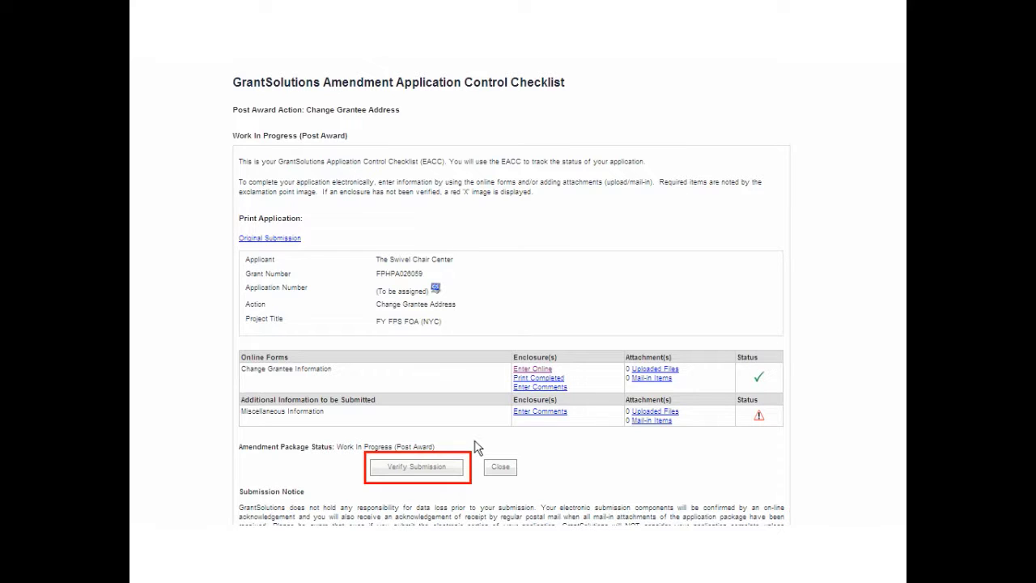
left_click(416, 469)
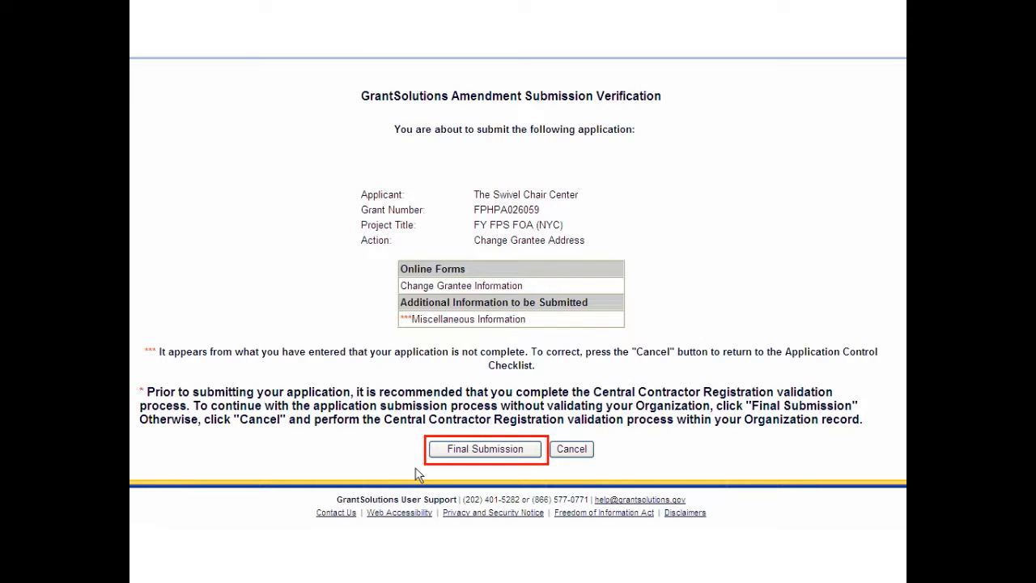
Make the final submission of the Change Grantee Address amendment and confirm it.
left_click(477, 451)
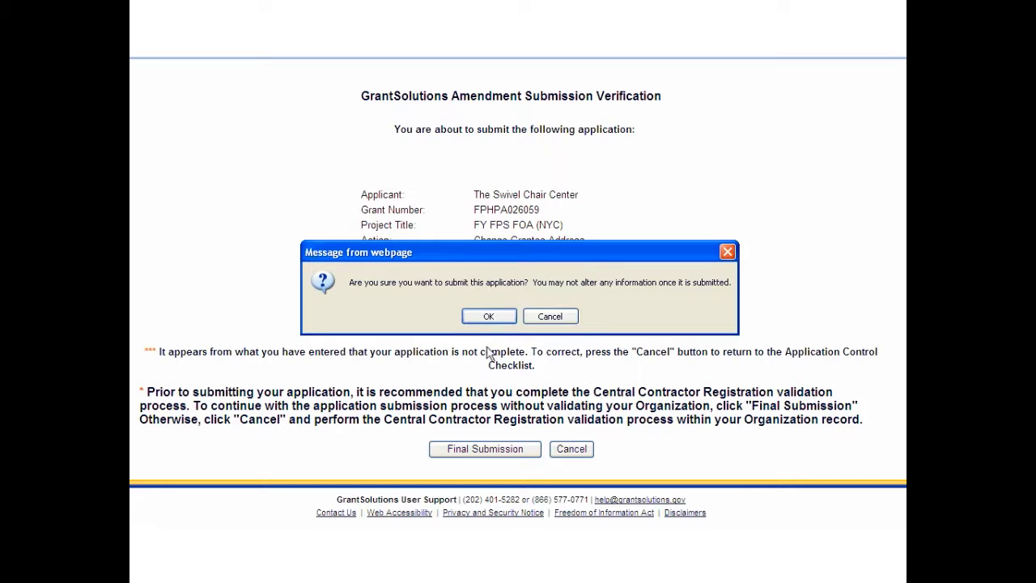
left_click(489, 317)
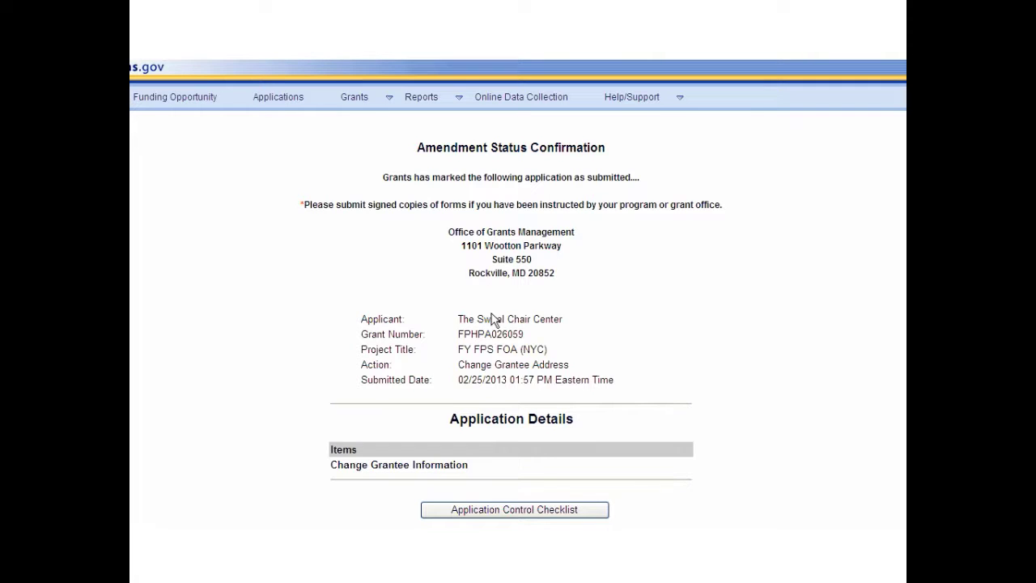
Review the submitted amendment's Application Control Checklist, then close it to reach My Grants List.
left_click(490, 511)
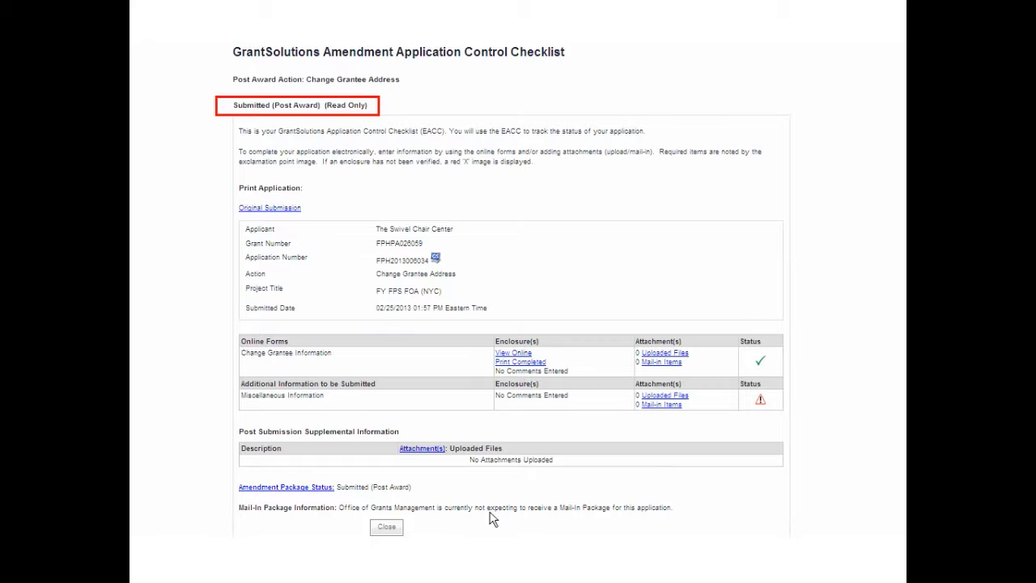
left_click(387, 528)
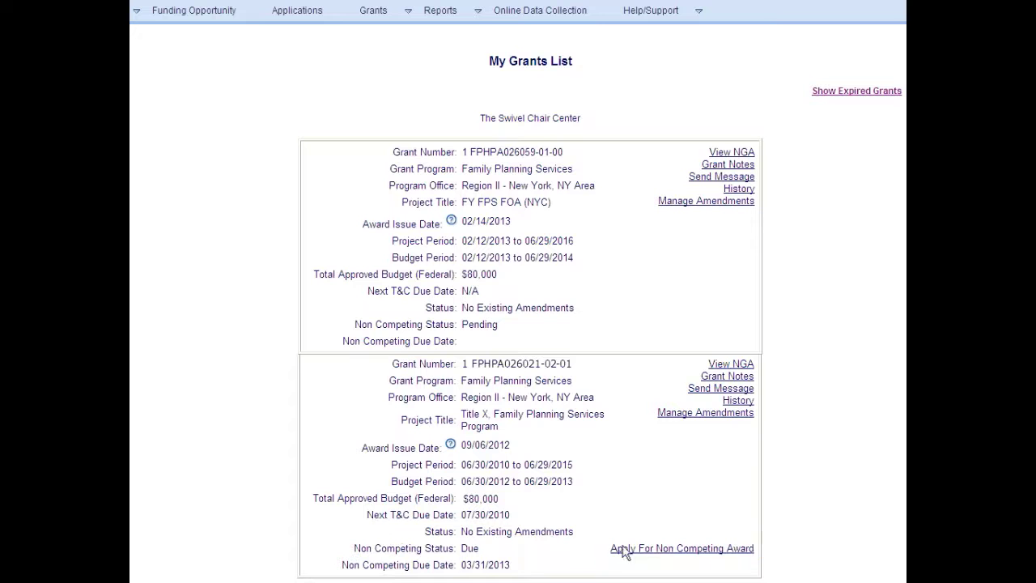
Apply for a non-competing award on grant FPHPA026021 and view it under Applications.
left_click(662, 550)
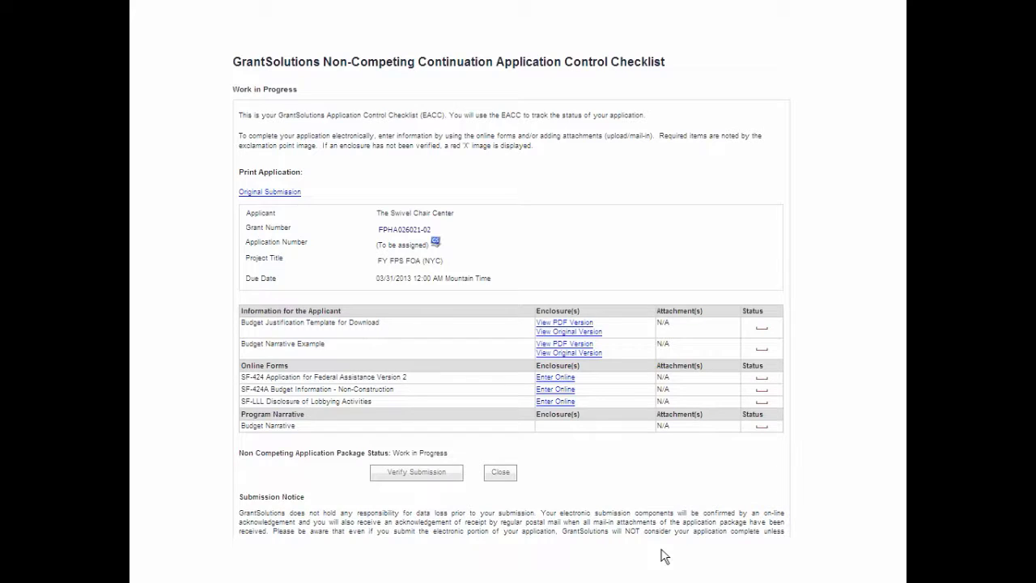
left_click(500, 473)
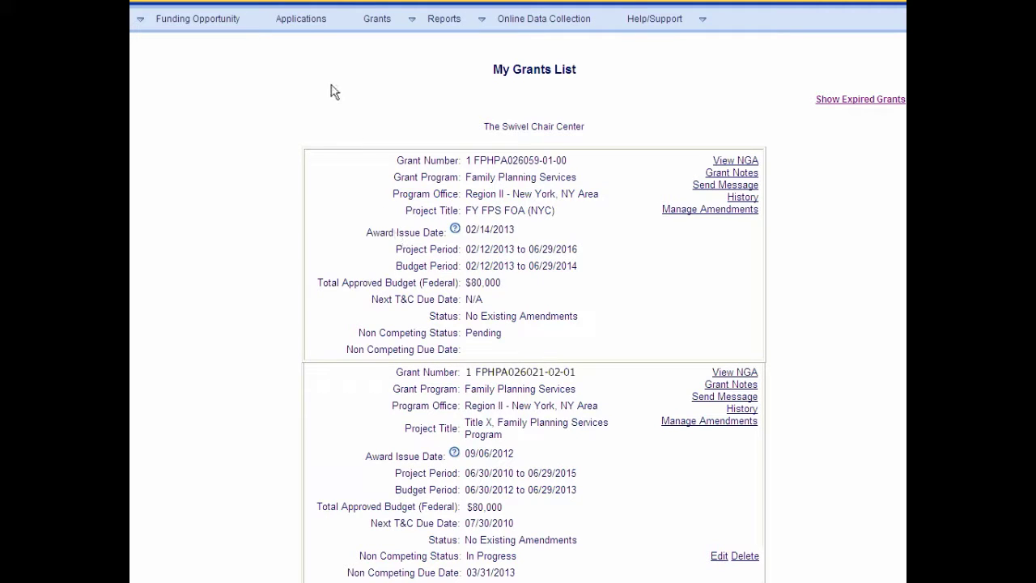
left_click(303, 20)
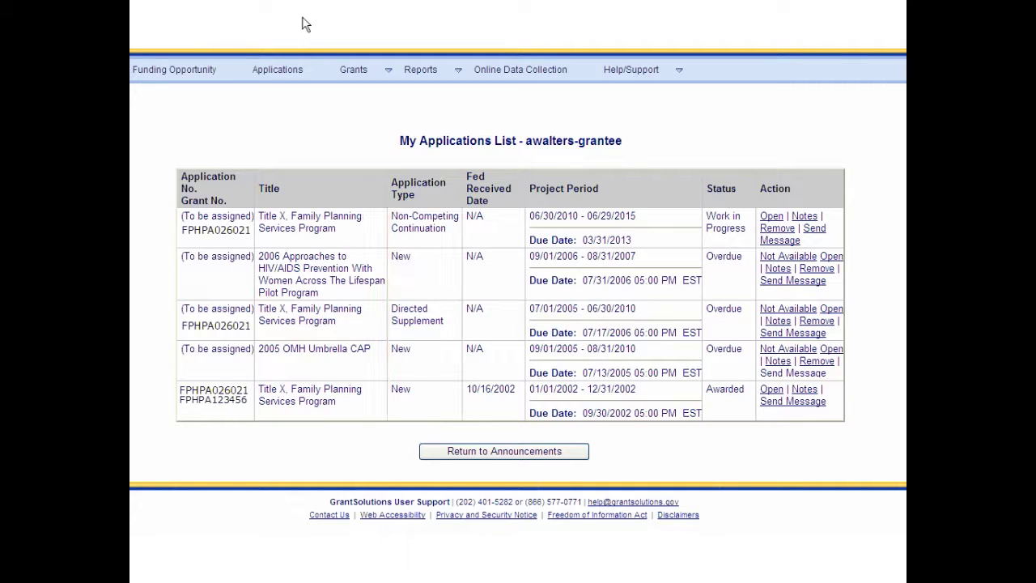
Return to announcements, then go to My Grants List through the Grants menu.
left_click(489, 451)
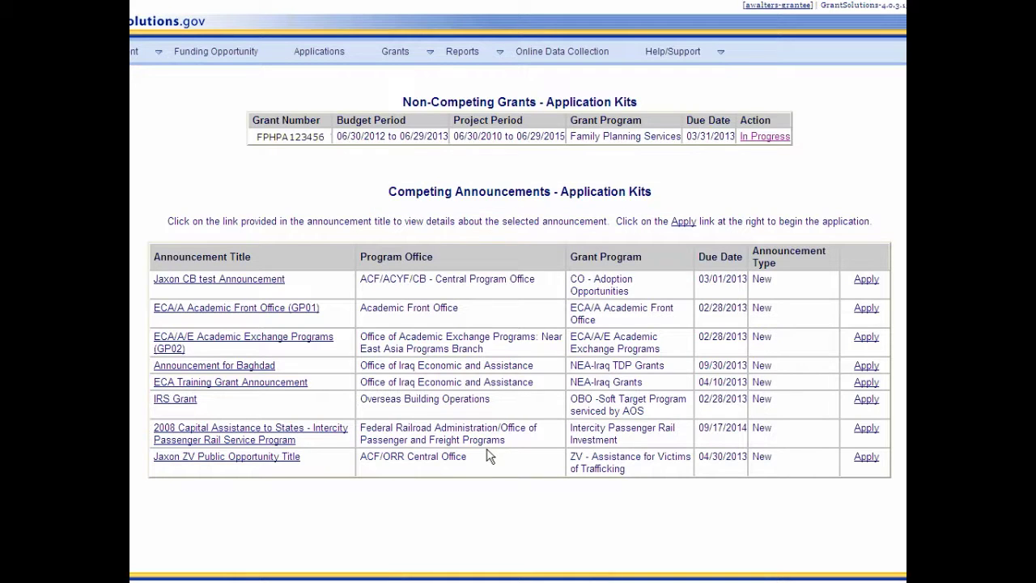
left_click(396, 53)
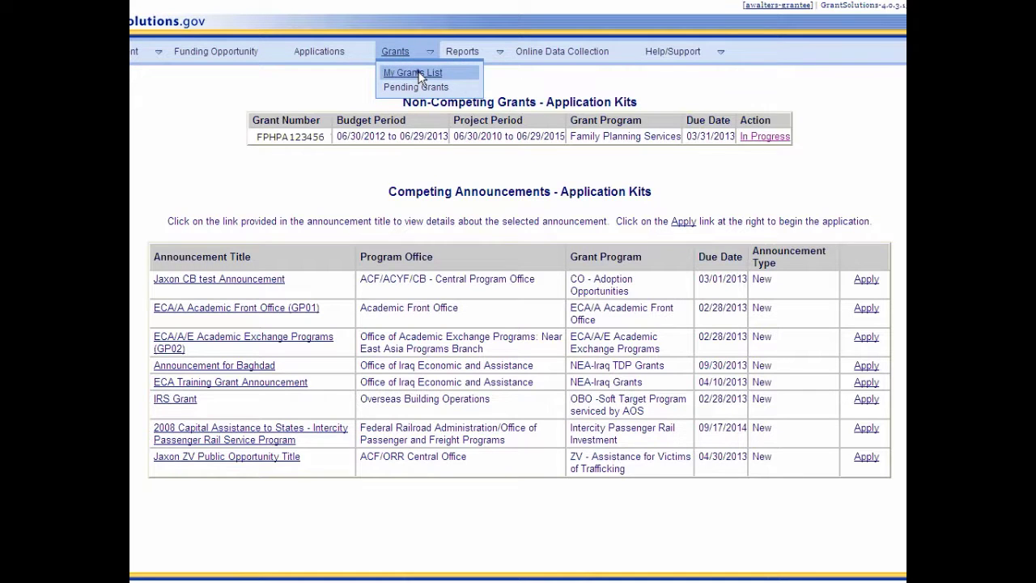
left_click(417, 73)
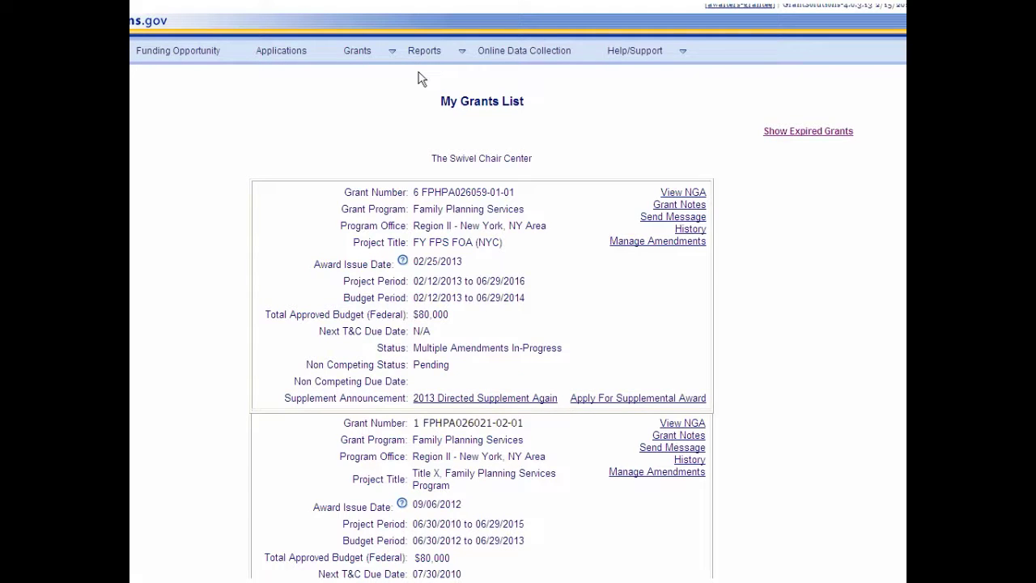
Read the '2013 Directed Supplement Again' announcement, then apply for the supplemental award.
left_click(455, 398)
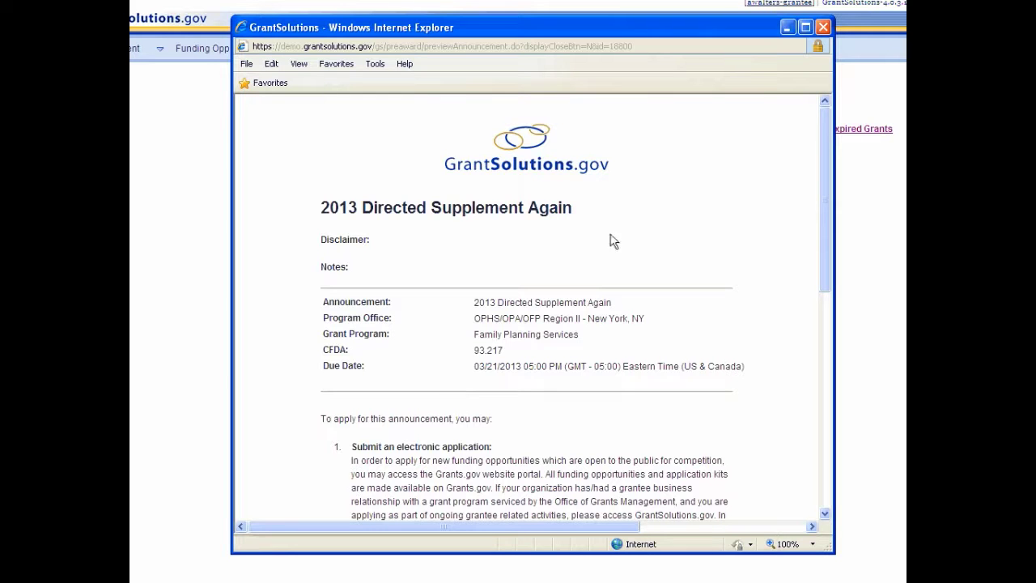
left_click(822, 28)
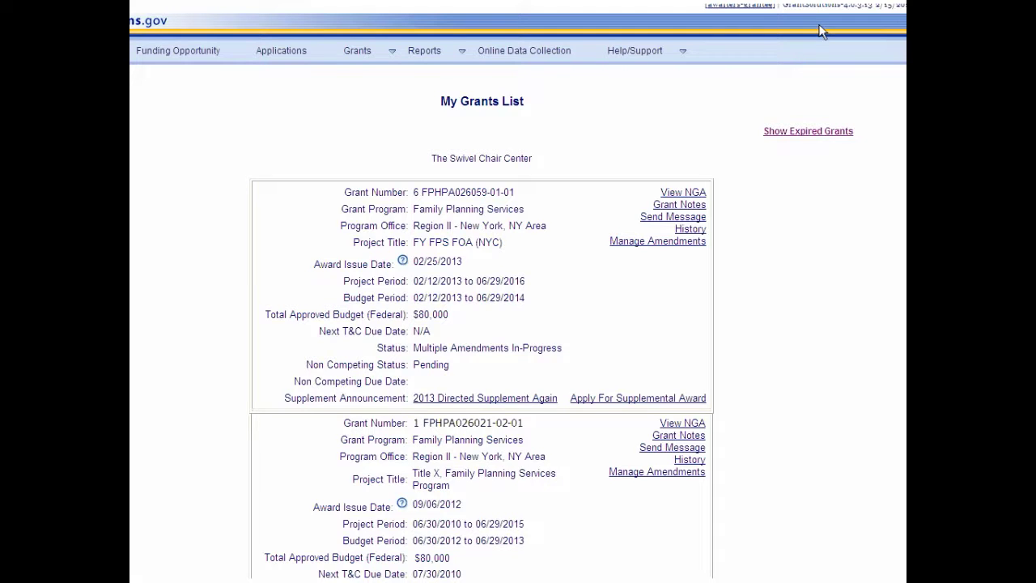
left_click(623, 396)
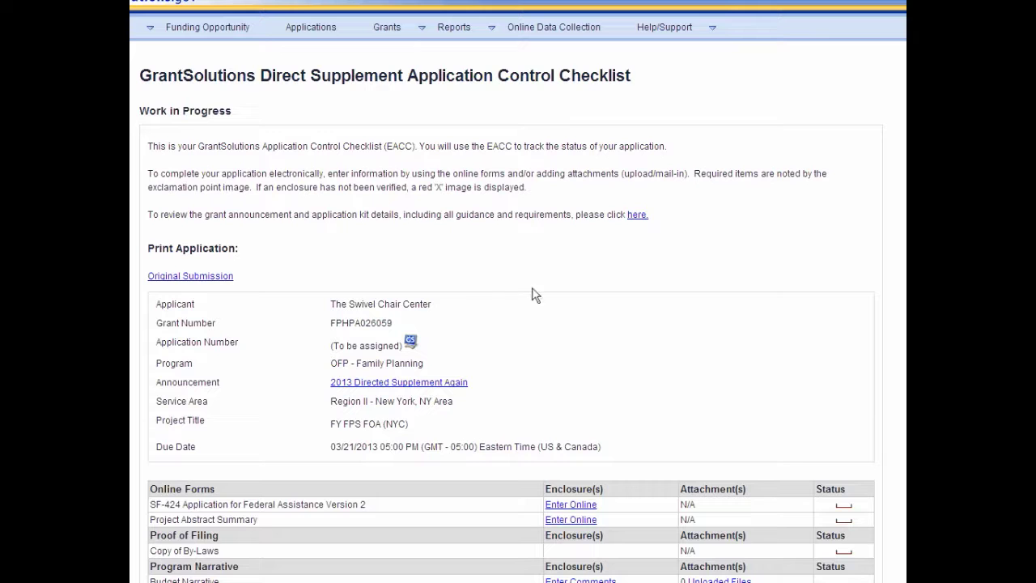
Show My Applications List with the FY FPS FOA (NYC) Directed Supplement in progress.
left_click(313, 27)
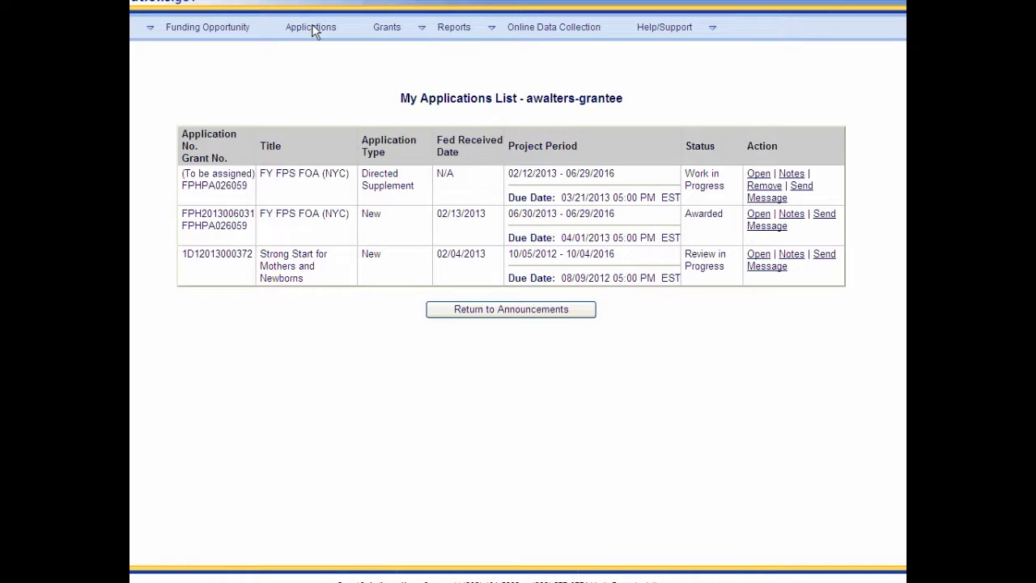
mouse_move(387, 27)
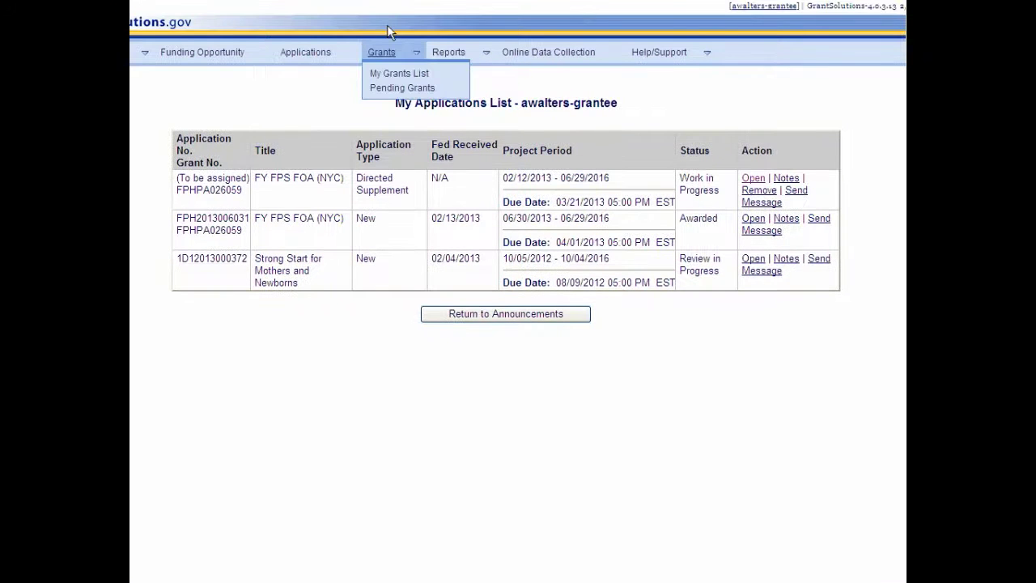